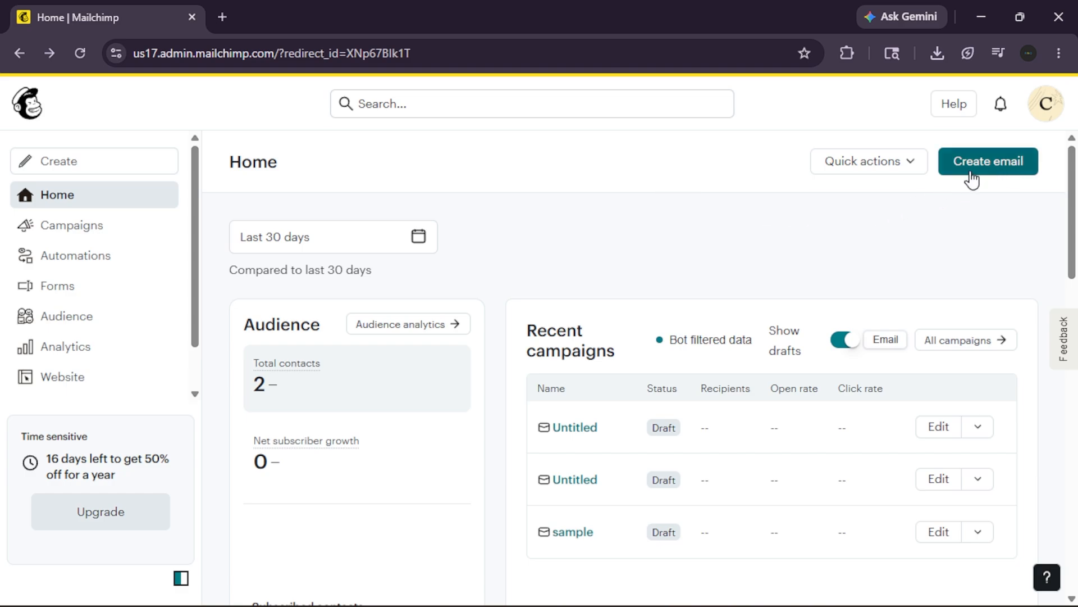
- Create a new email campaign, skipping the design choice, and dismiss the low-battery alert
click(990, 175)
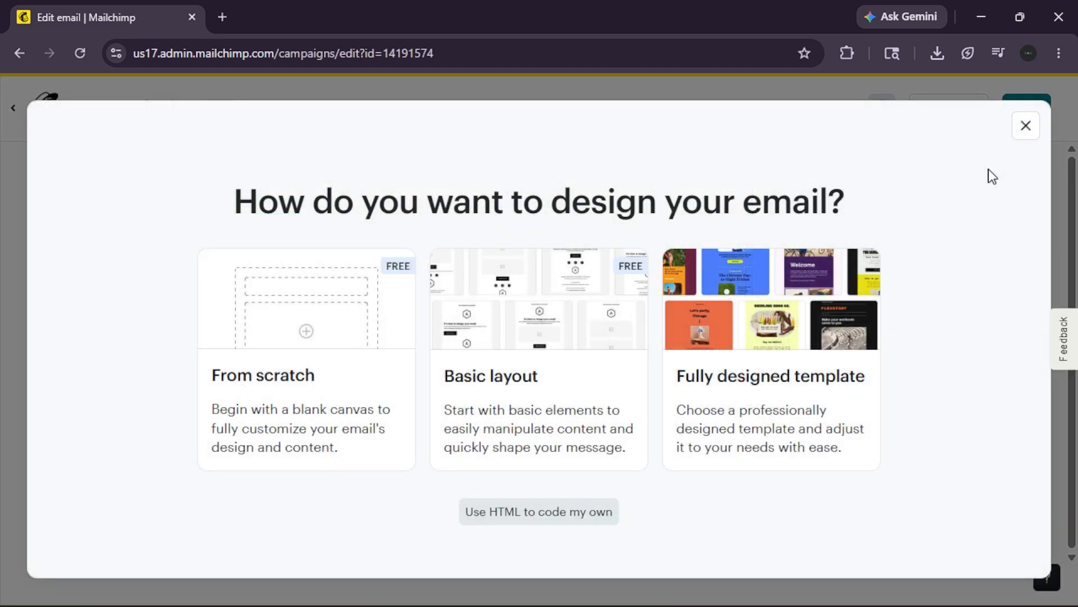
click(1029, 128)
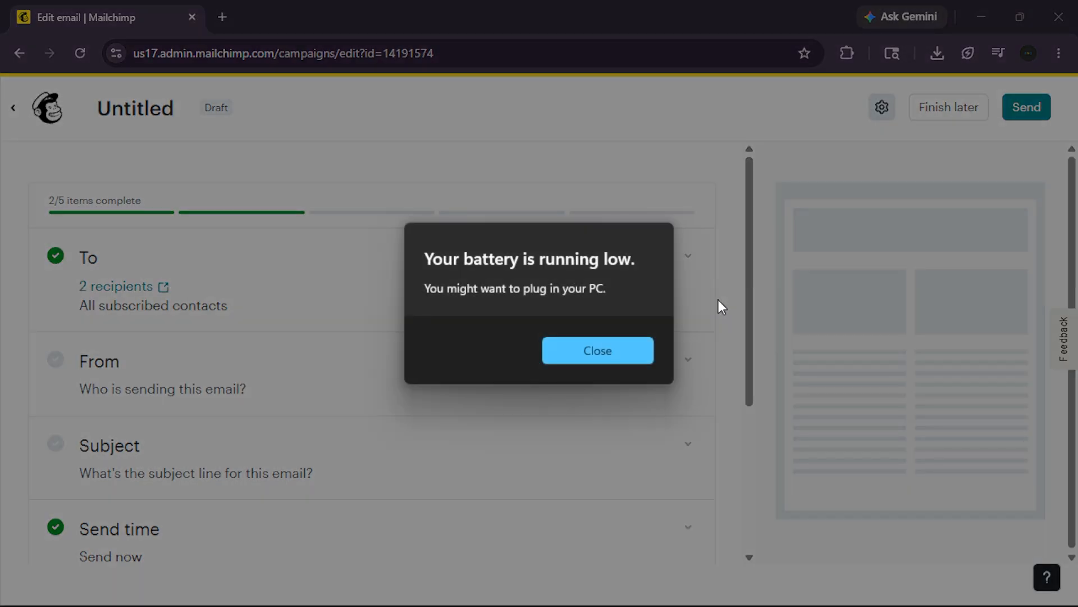
click(622, 348)
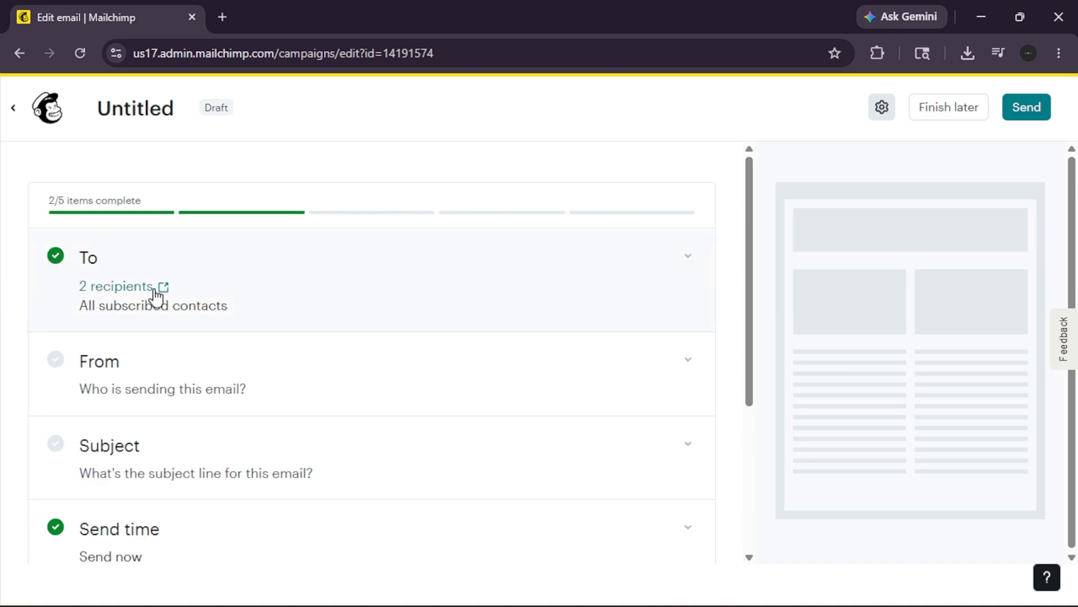
- Review the recipient options for the email and save the audience as All email subscribers
click(686, 259)
scroll(503, 298, down, 1)
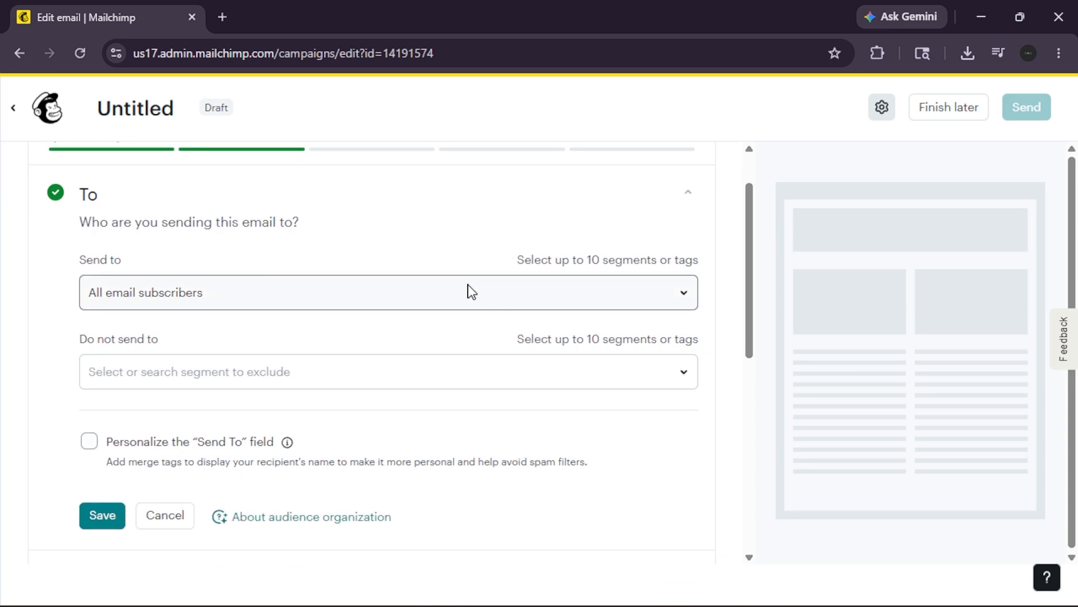
click(215, 295)
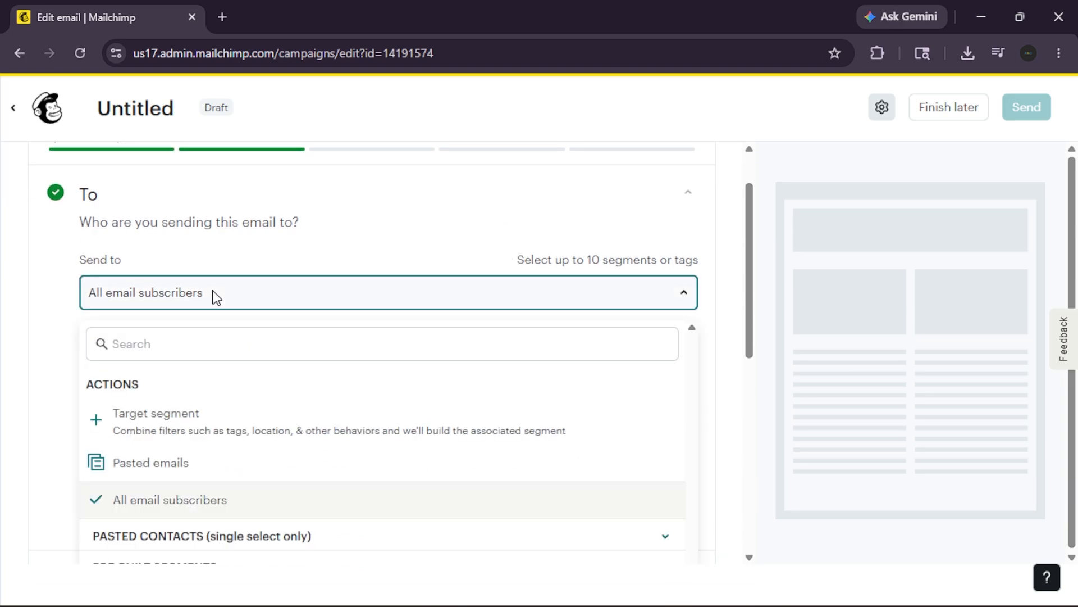
scroll(228, 309, down, 1)
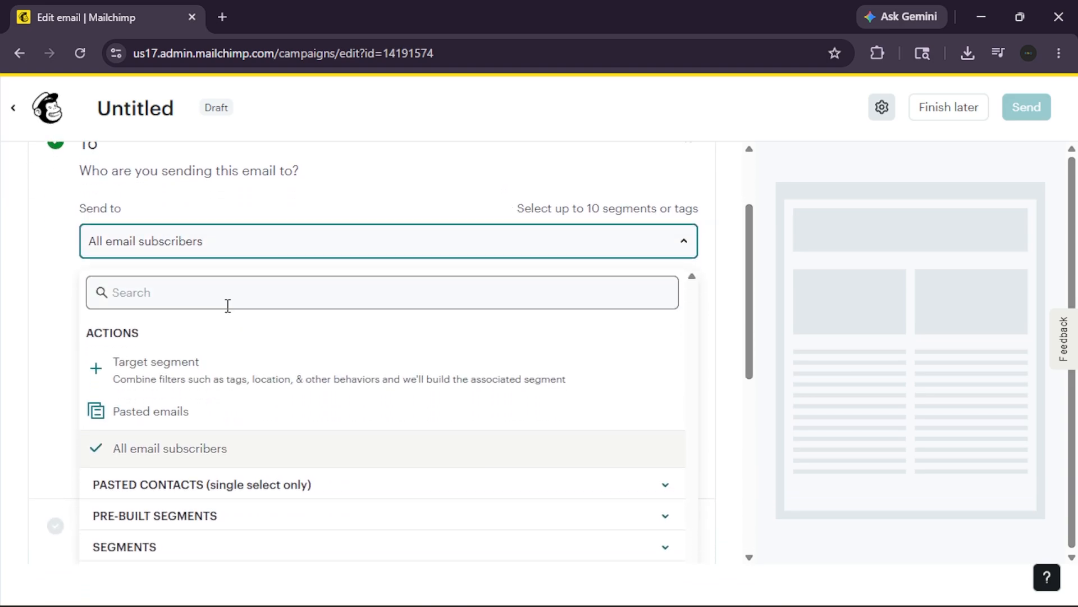
scroll(171, 373, down, 1)
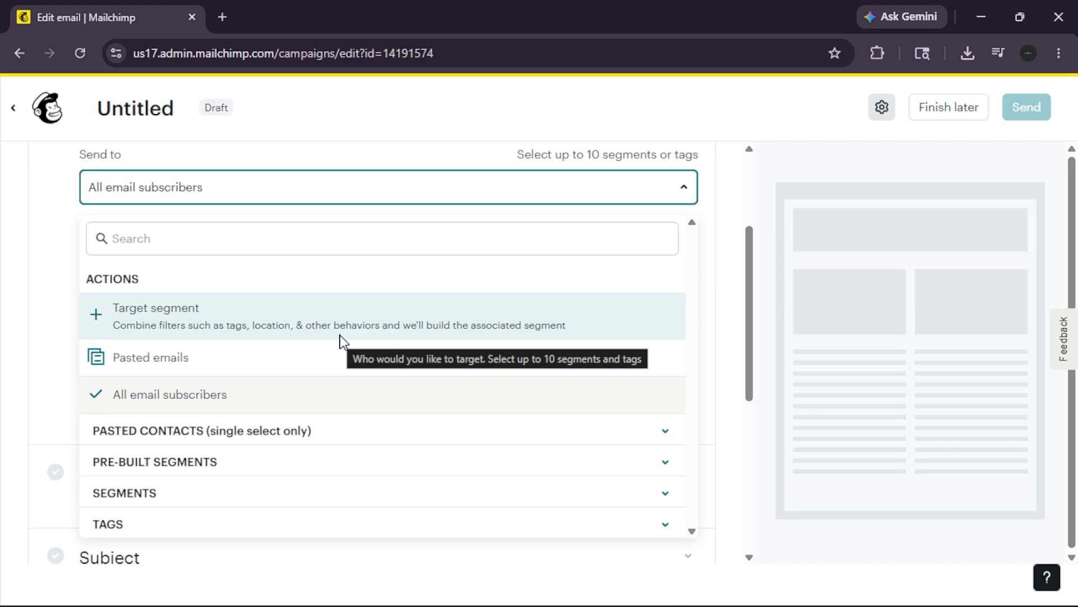
click(244, 245)
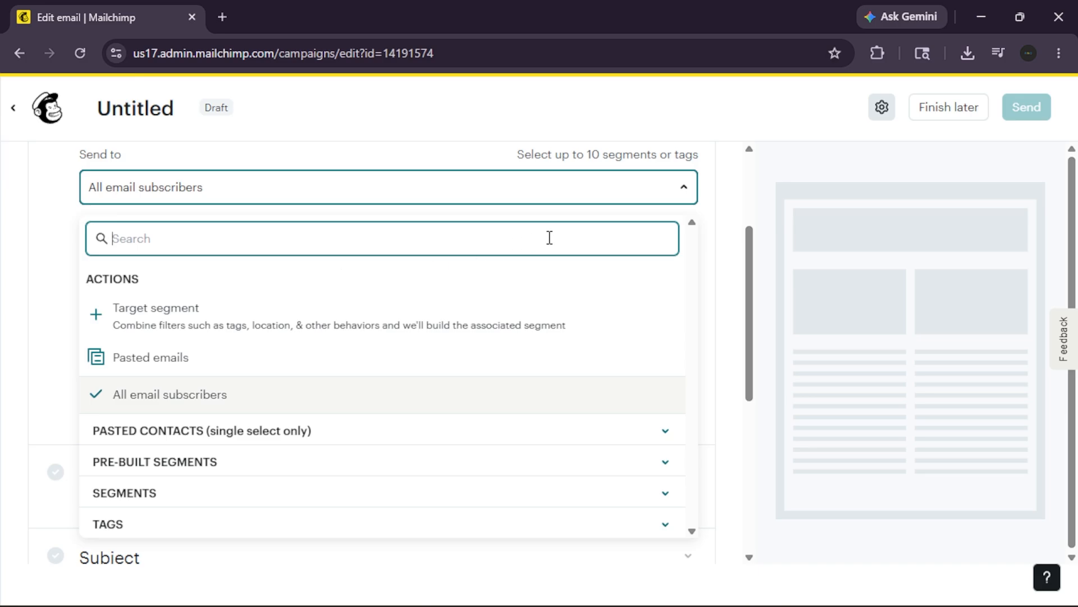
click(669, 189)
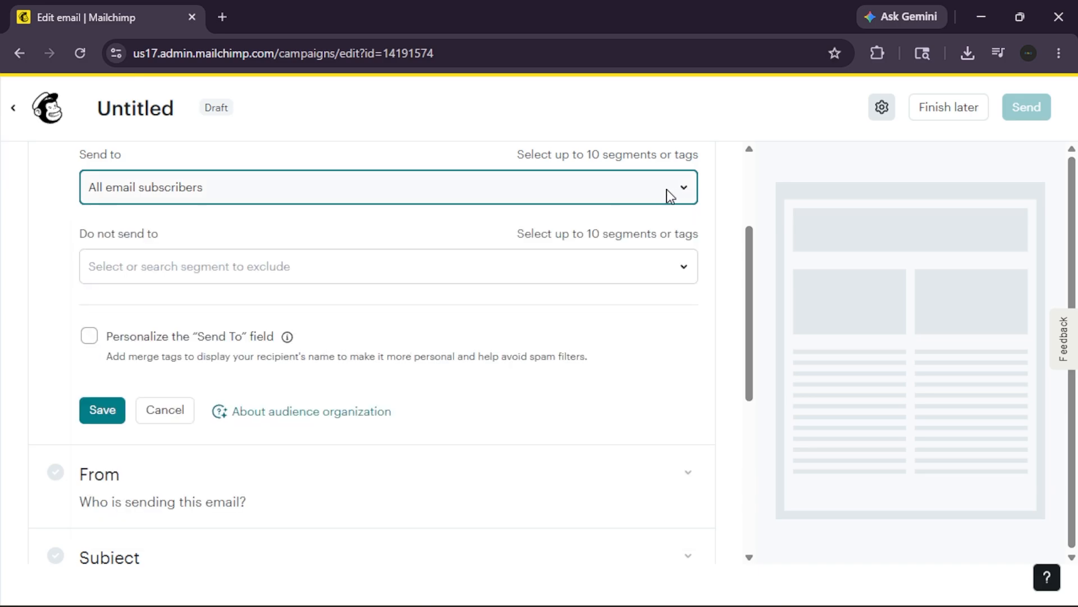
click(685, 190)
click(687, 191)
click(105, 408)
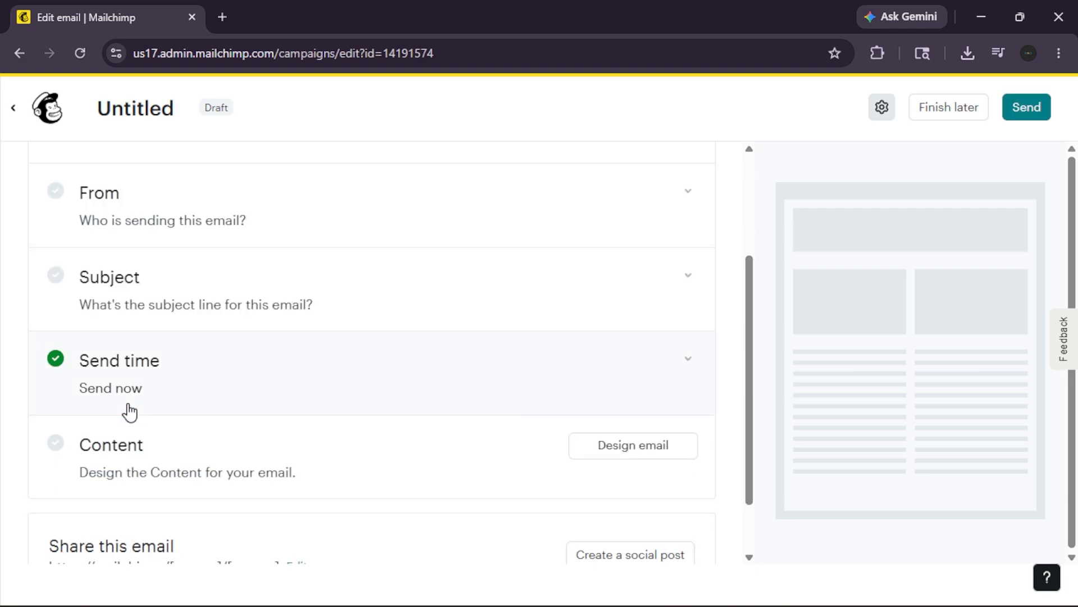
- Replace the sender name in the From details with "Second sender" and save it
scroll(329, 353, up, 1)
scroll(330, 353, up, 2)
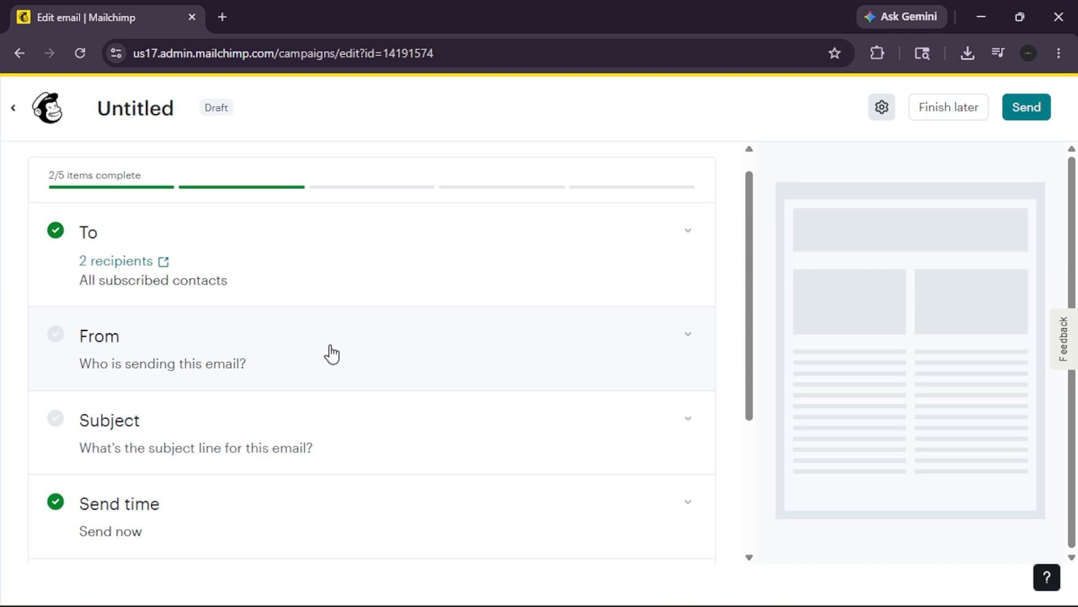
click(247, 353)
scroll(313, 363, down, 3)
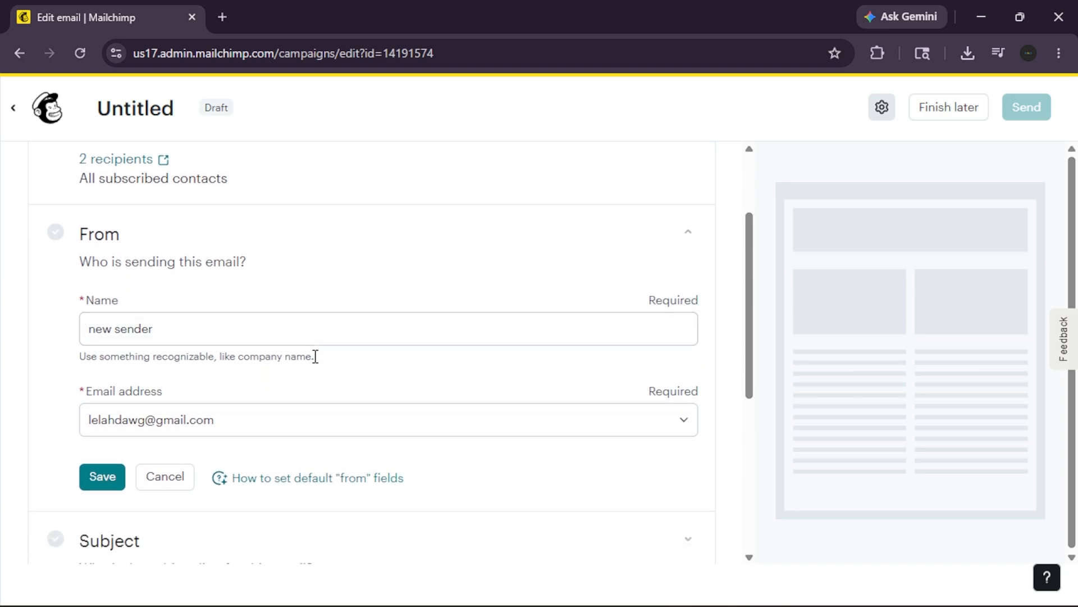
click(192, 326)
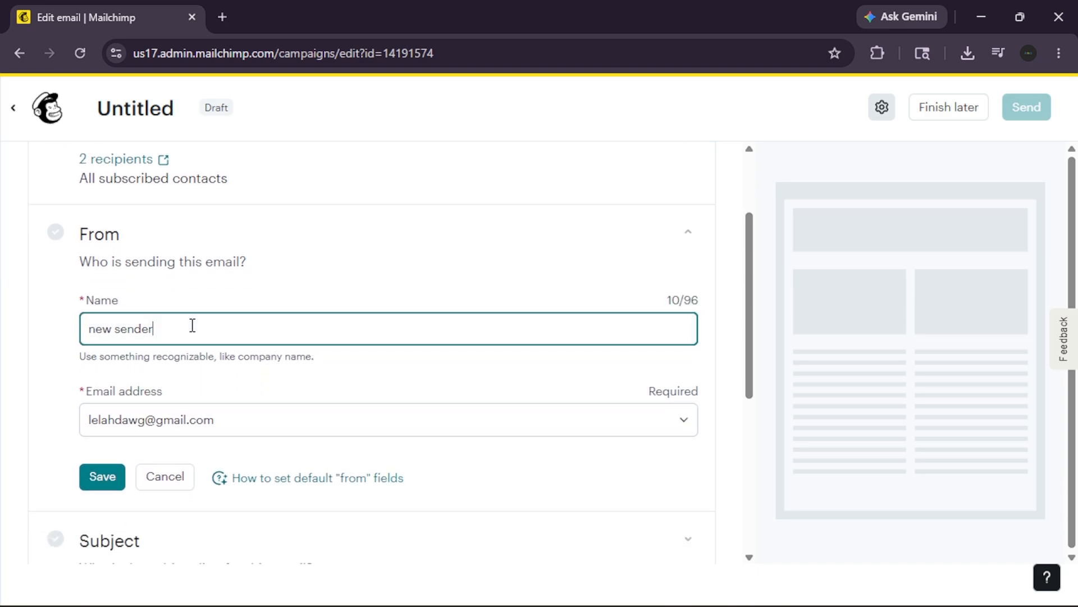
key(BackSpace)
key(BackSpace)
key(BackSpace)
key(BackSpace)
key(BackSpace)
key(BackSpace)
key(BackSpace)
key(BackSpace)
key(BackSpace)
key(BackSpace)
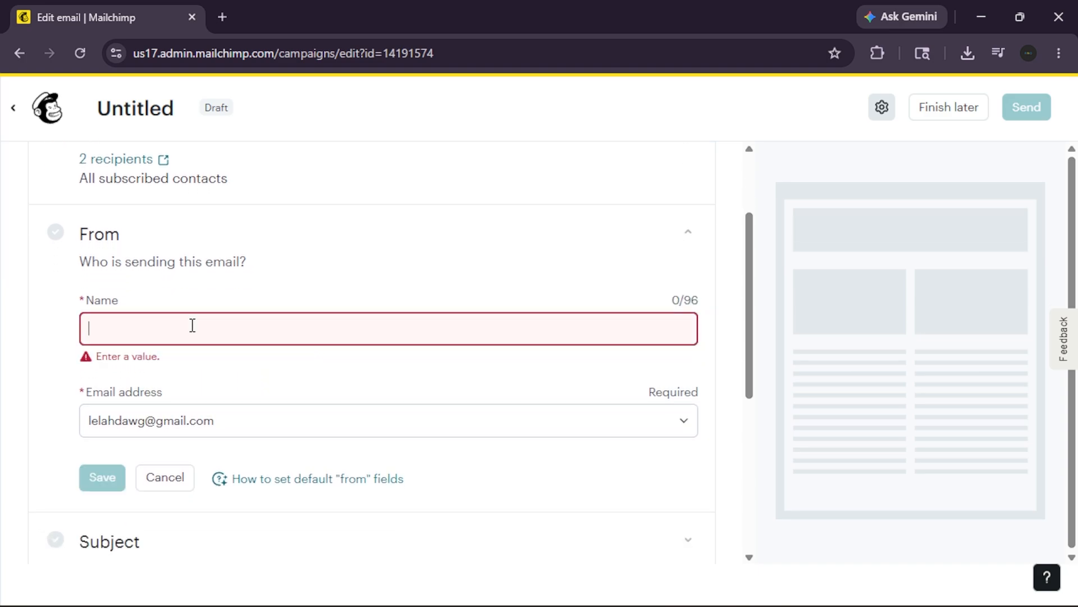
text(Second )
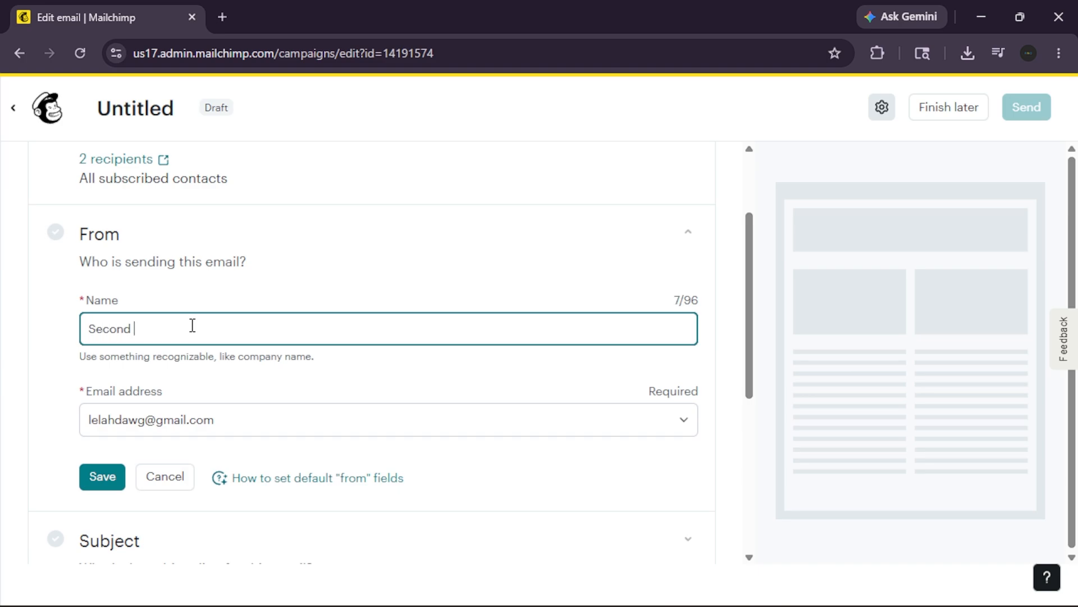
text(sender)
click(102, 485)
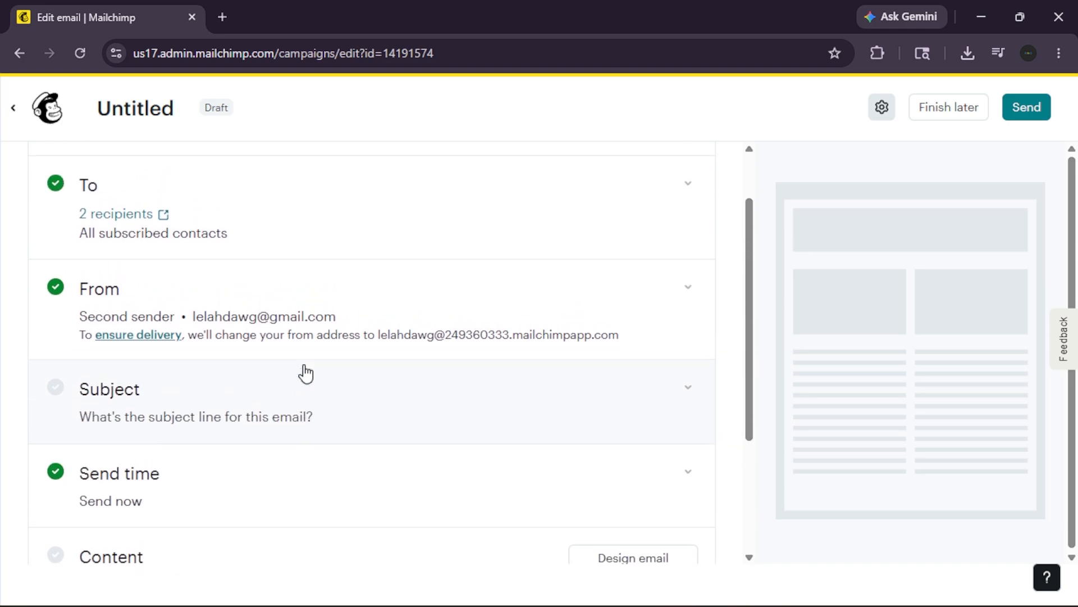
- Enter "Test Mail" as the email's subject line
click(178, 358)
click(282, 368)
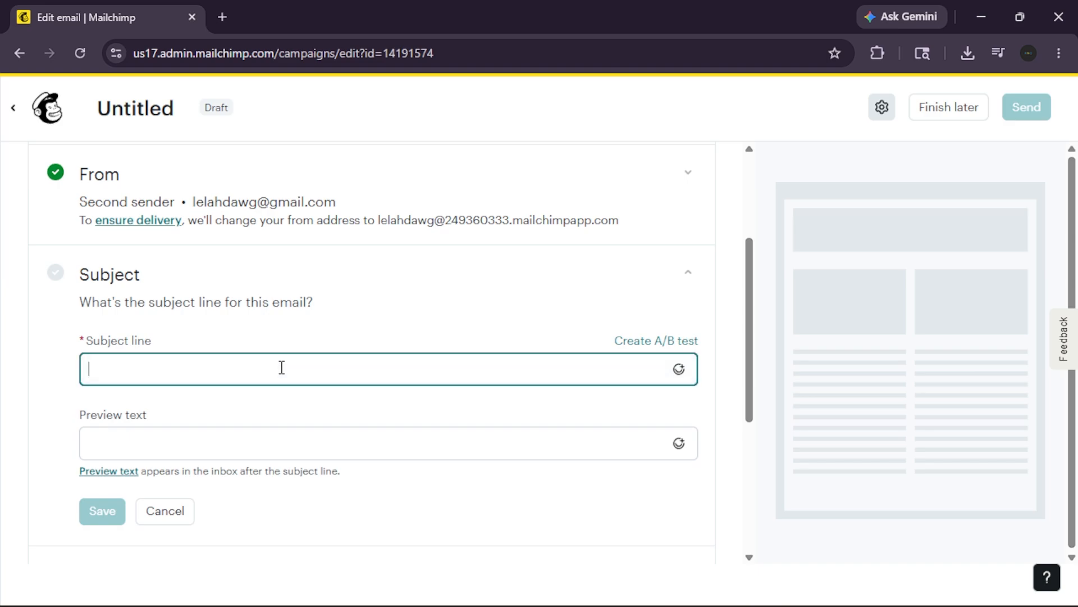
text(Test )
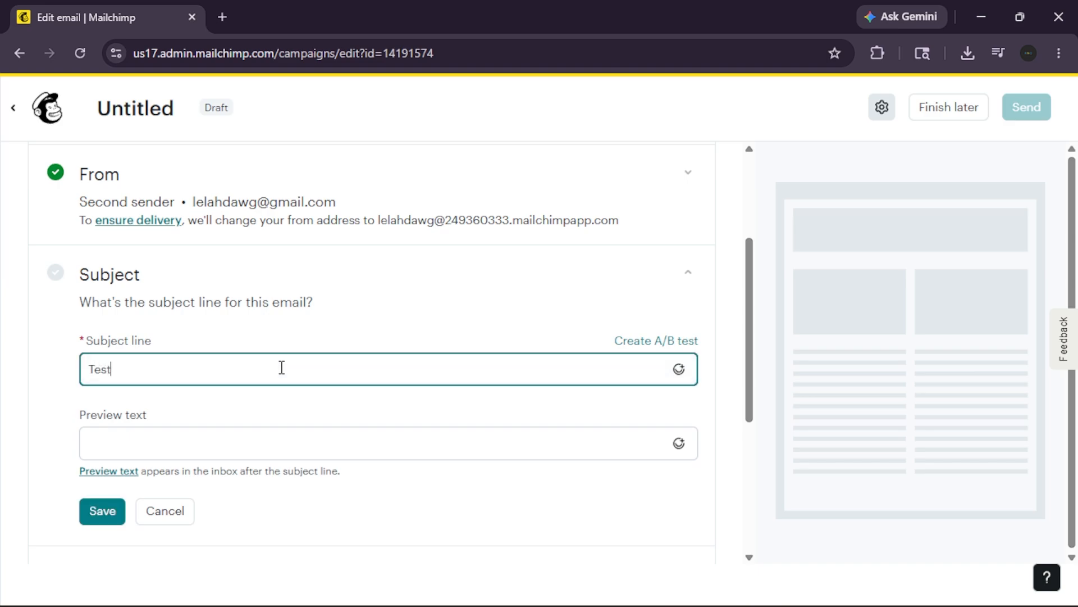
text(Mail)
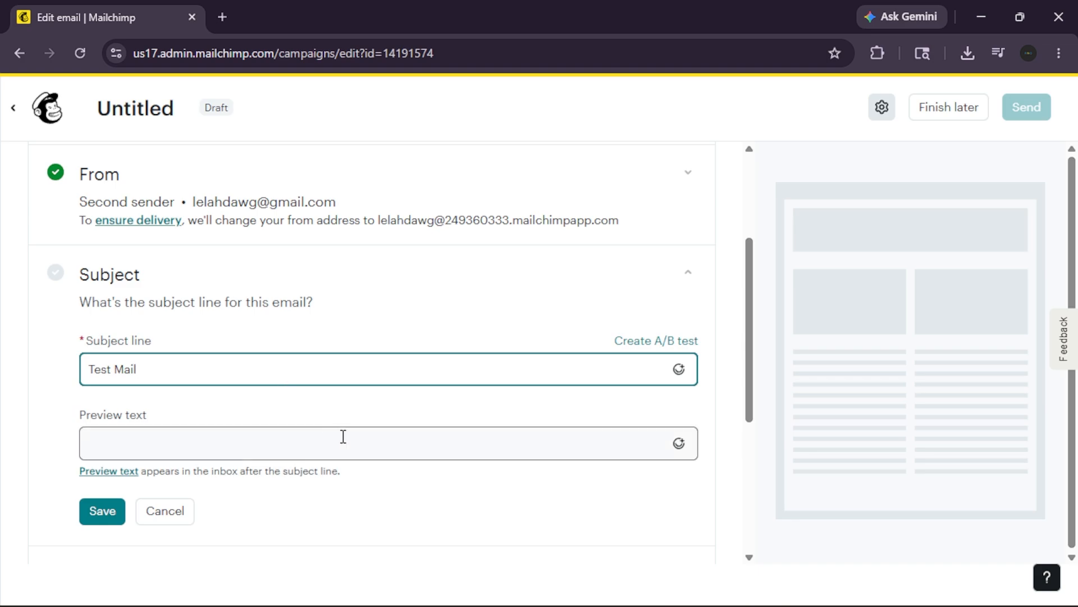
- Add the preview text "ignore this message" and save the subject details
scroll(342, 436, down, 1)
click(392, 424)
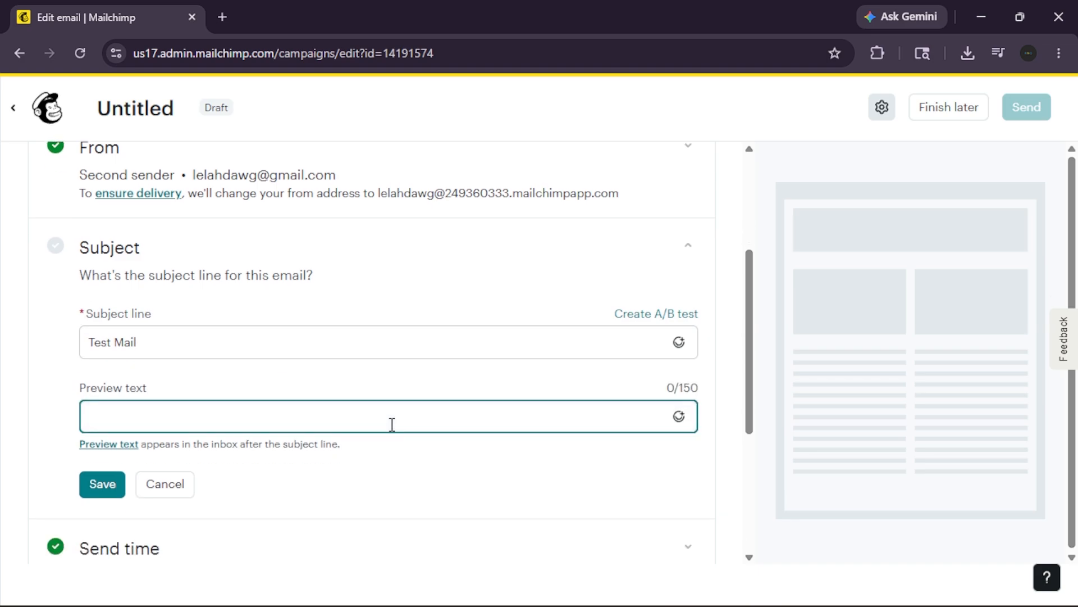
text(ignore this message)
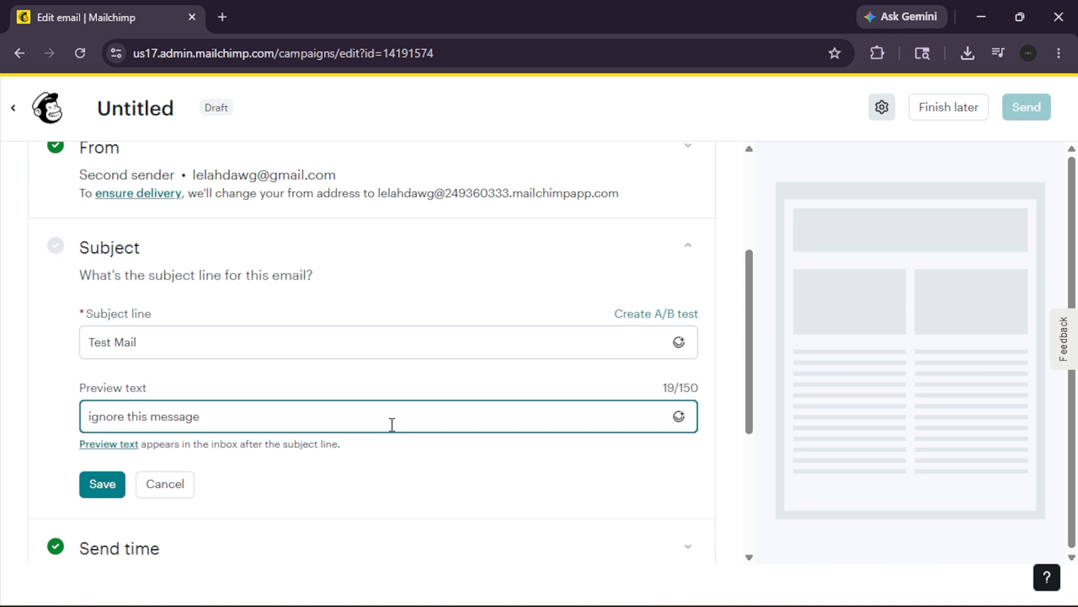
click(85, 481)
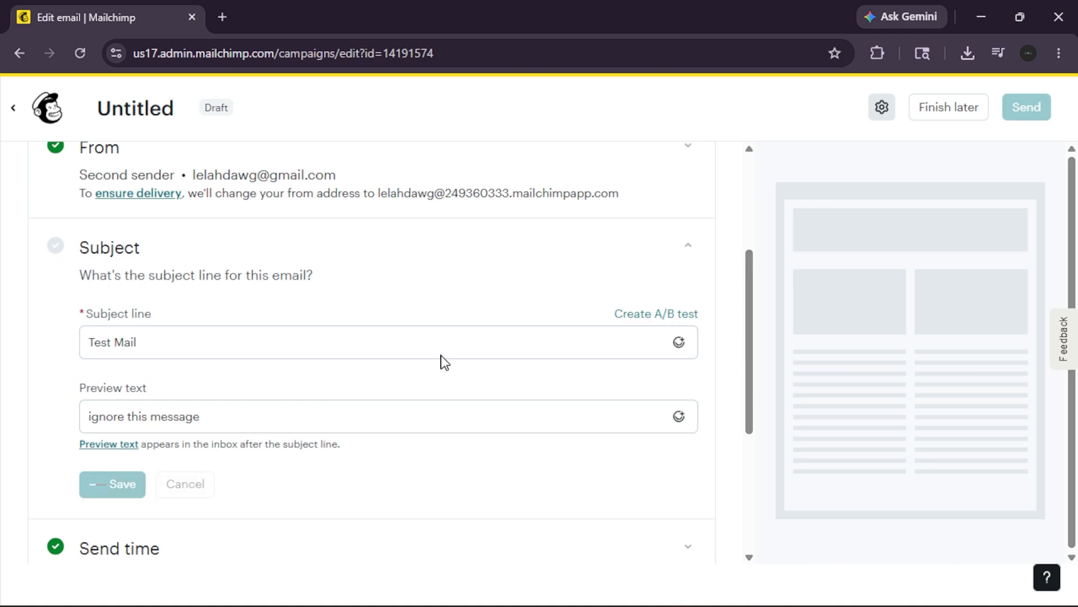
- Start designing the email content and apply the free Bold basic layout template
scroll(479, 354, down, 2)
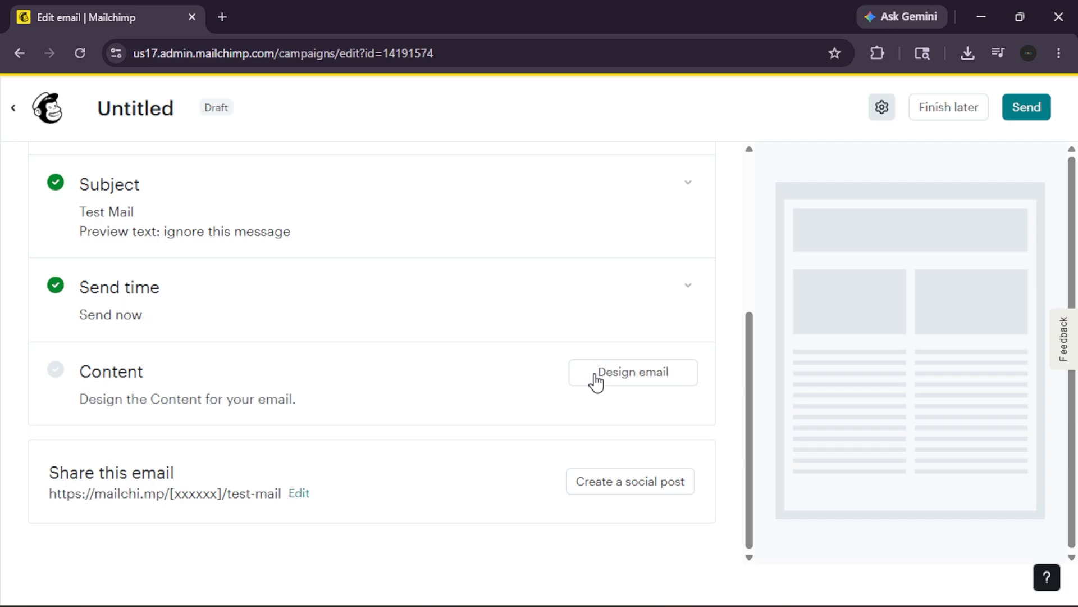
click(642, 376)
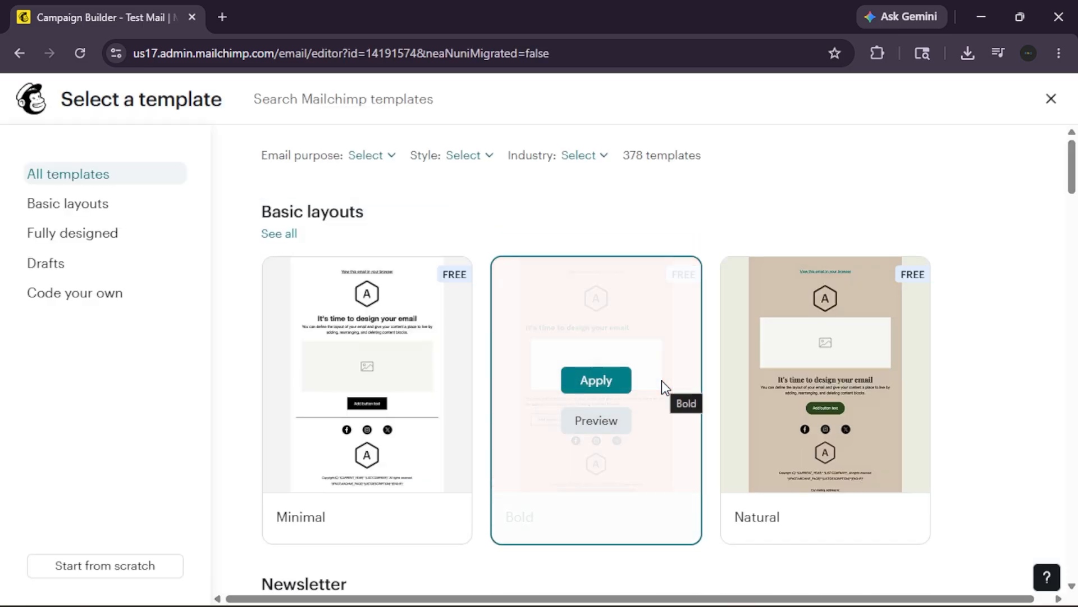
scroll(430, 480, down, 1)
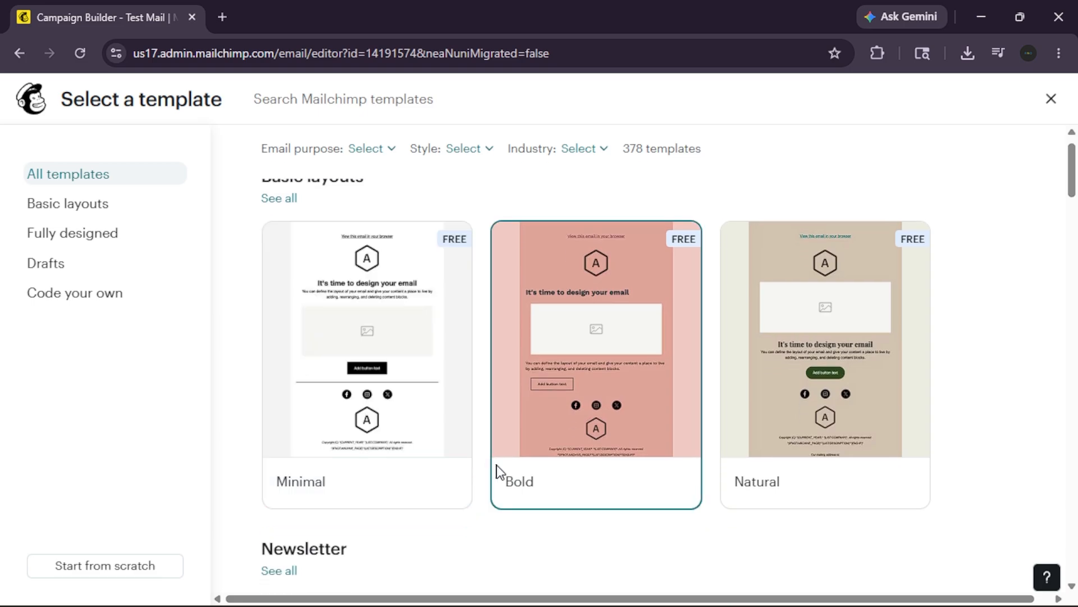
click(622, 352)
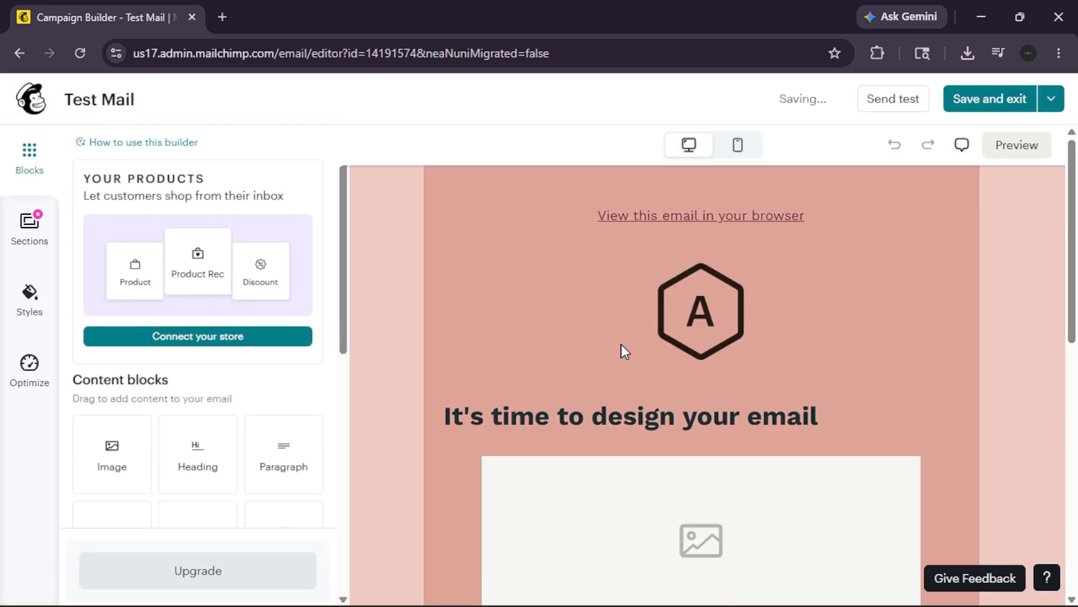
scroll(621, 344, down, 2)
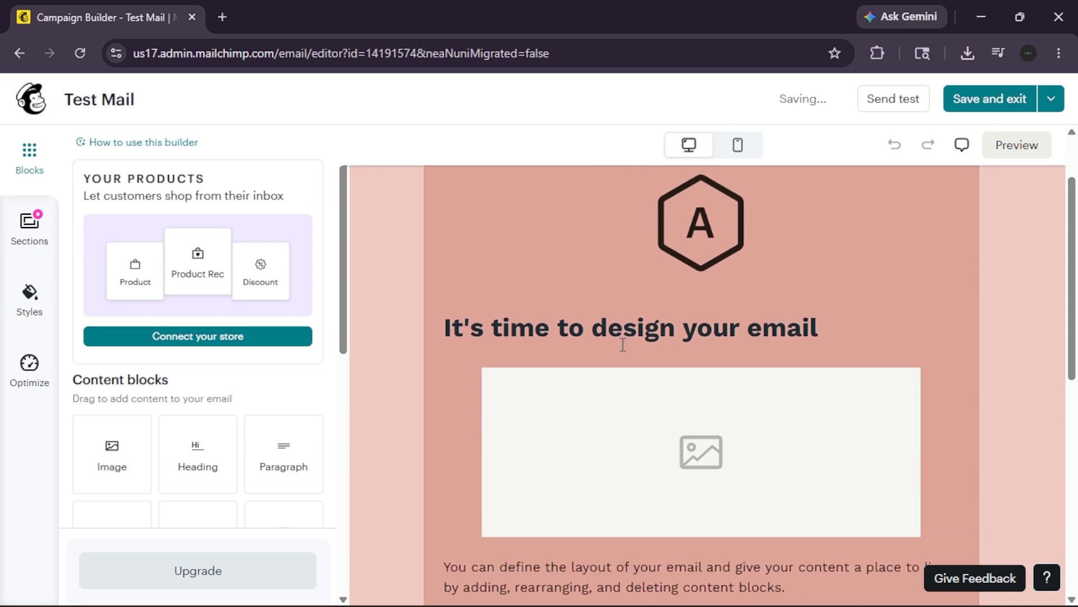
scroll(698, 326, down, 3)
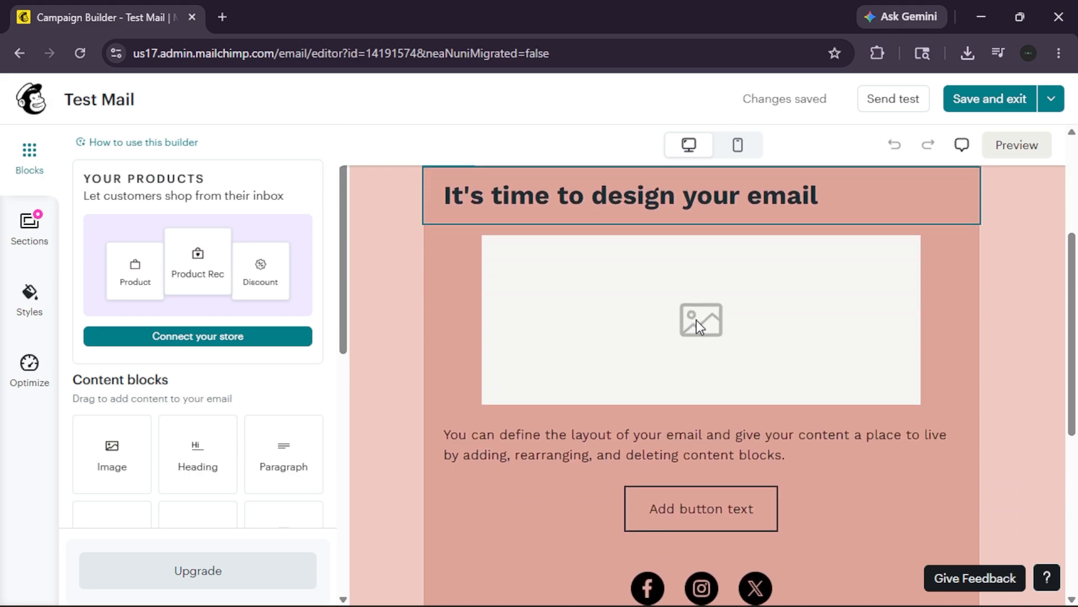
scroll(698, 325, down, 8)
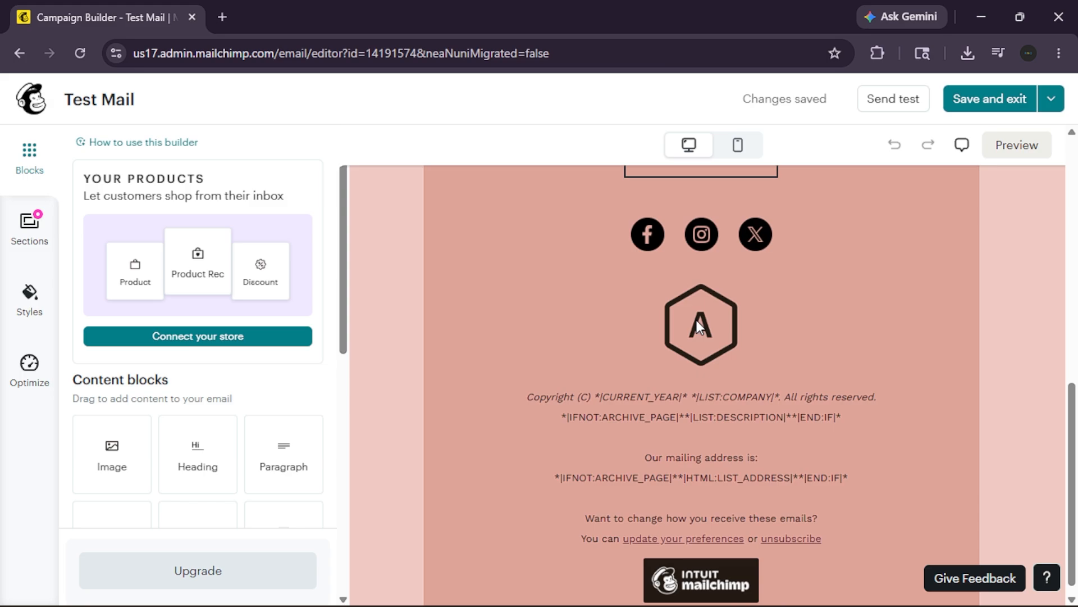
scroll(696, 320, down, 1)
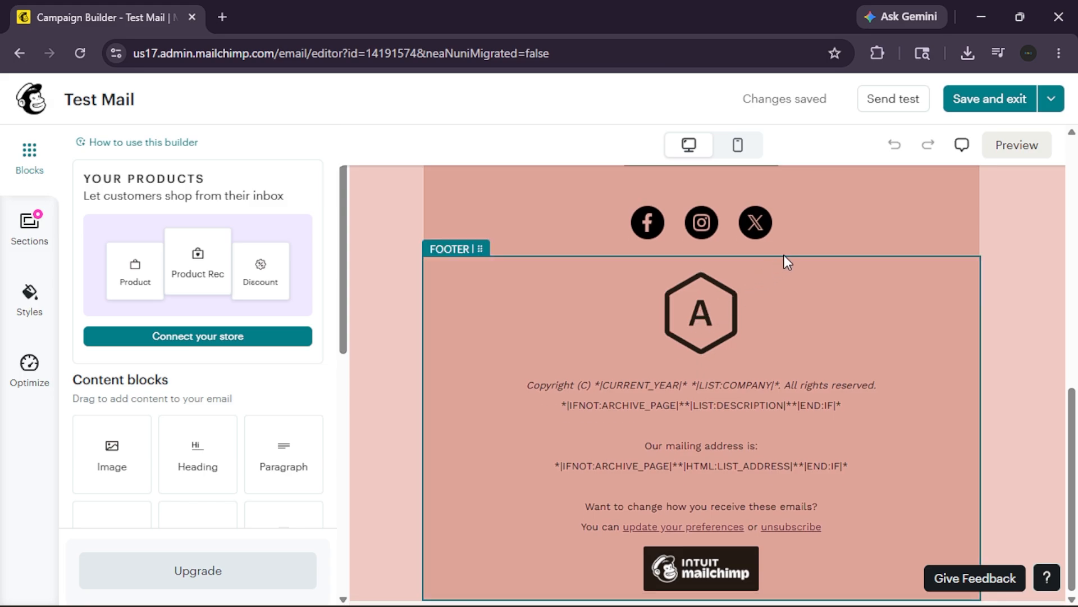
- Send a test of the email to the test recipient's email address and postpone adding contacts
click(1051, 101)
click(1053, 108)
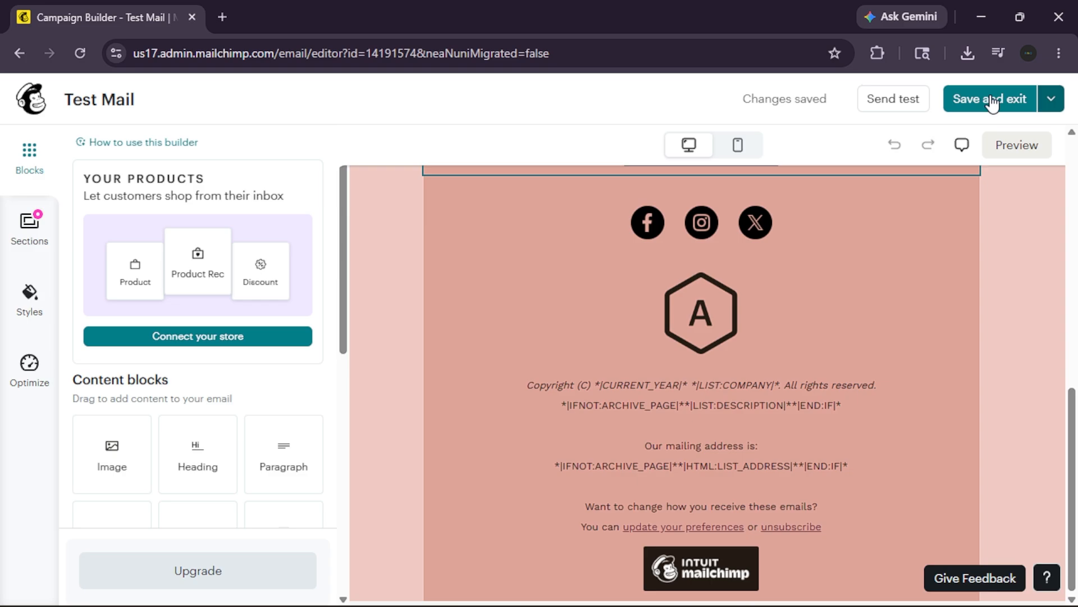
click(885, 106)
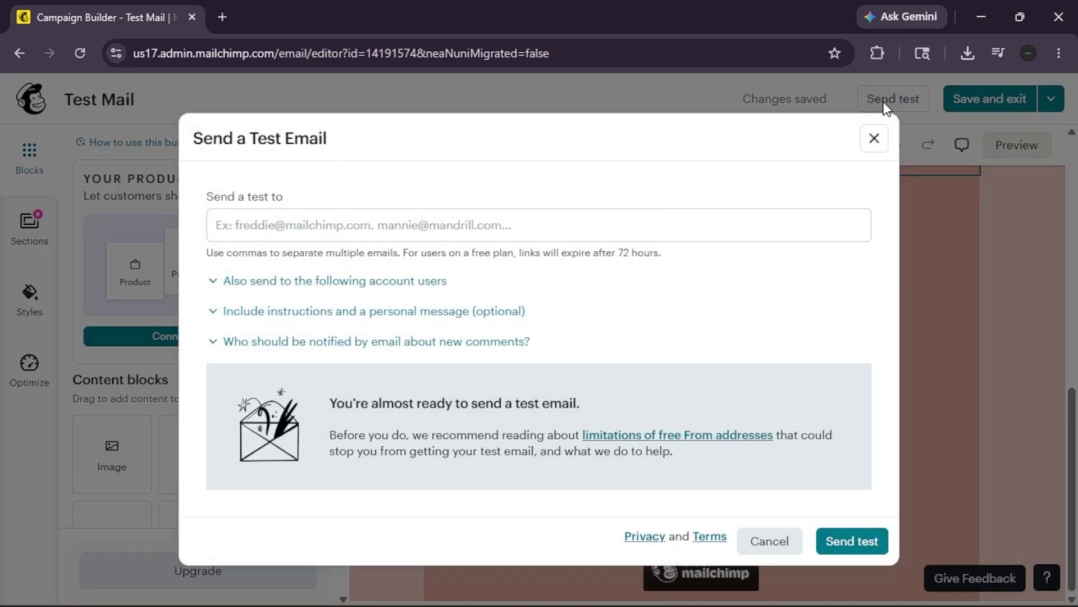
click(609, 224)
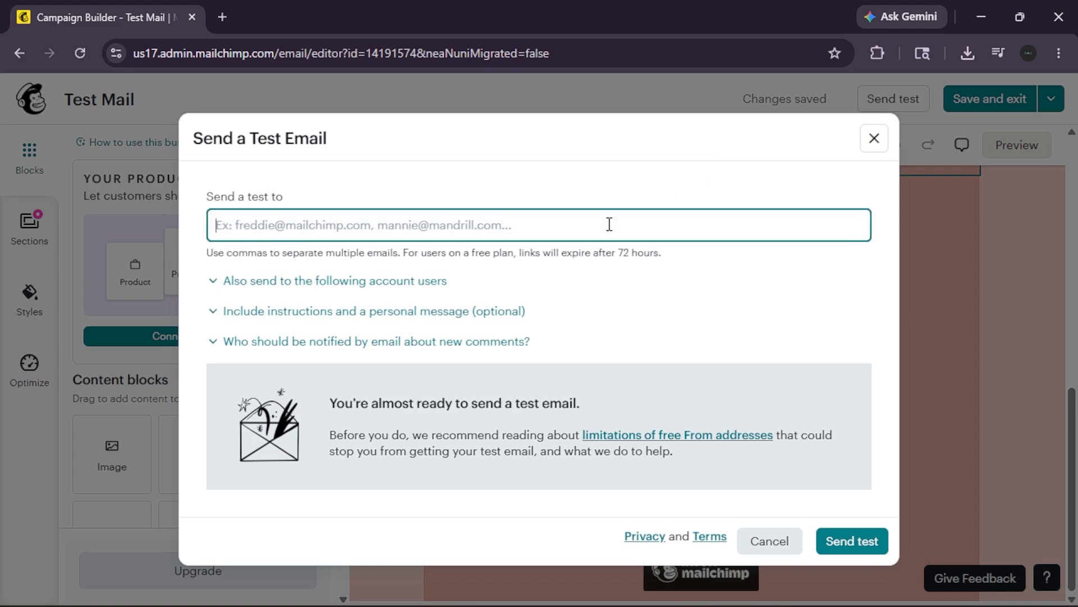
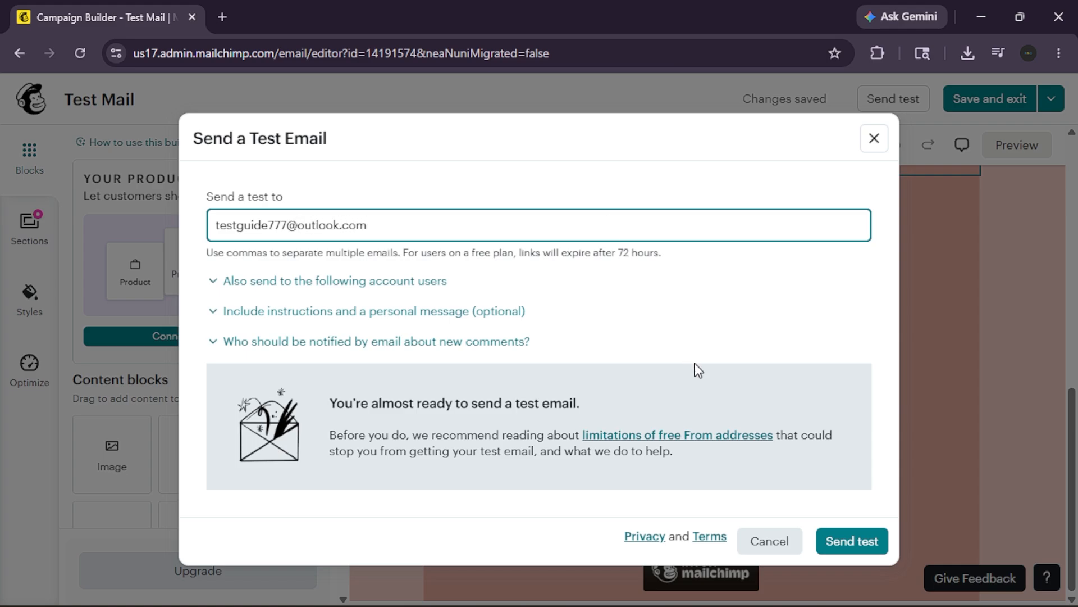
click(848, 541)
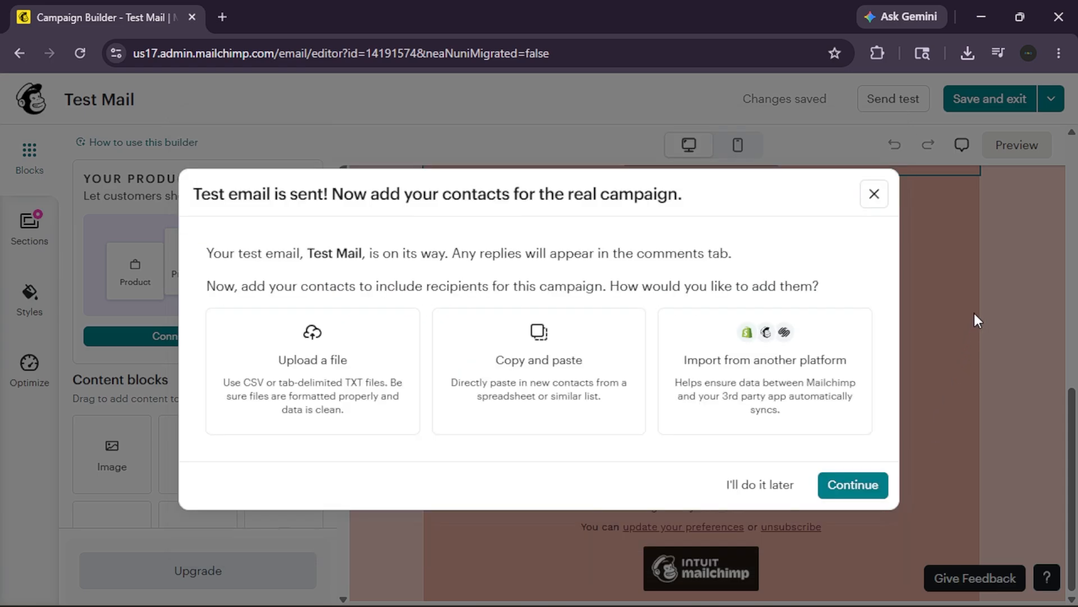
click(802, 486)
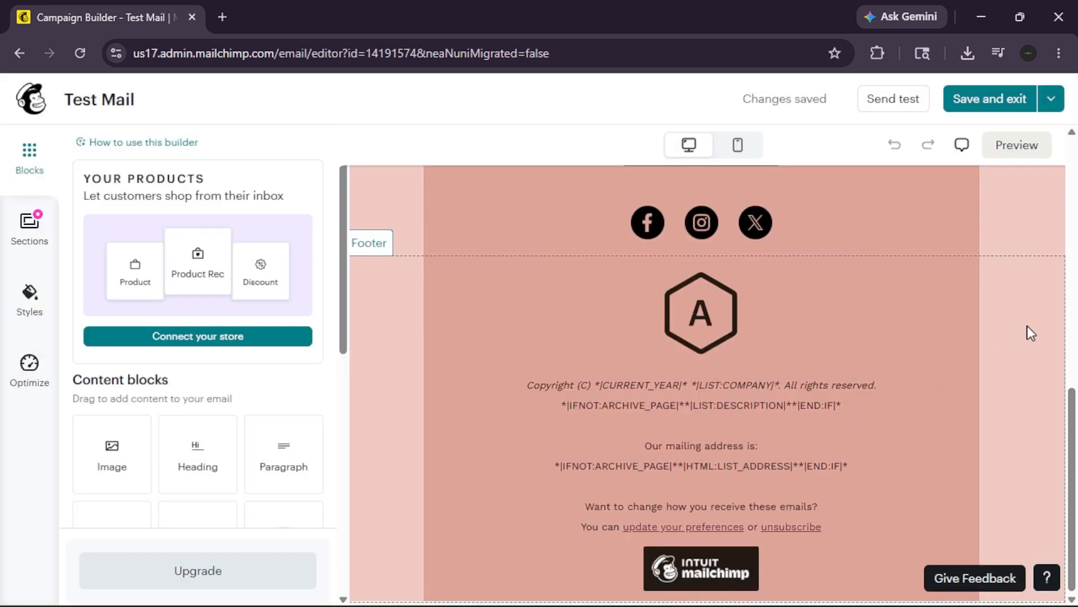